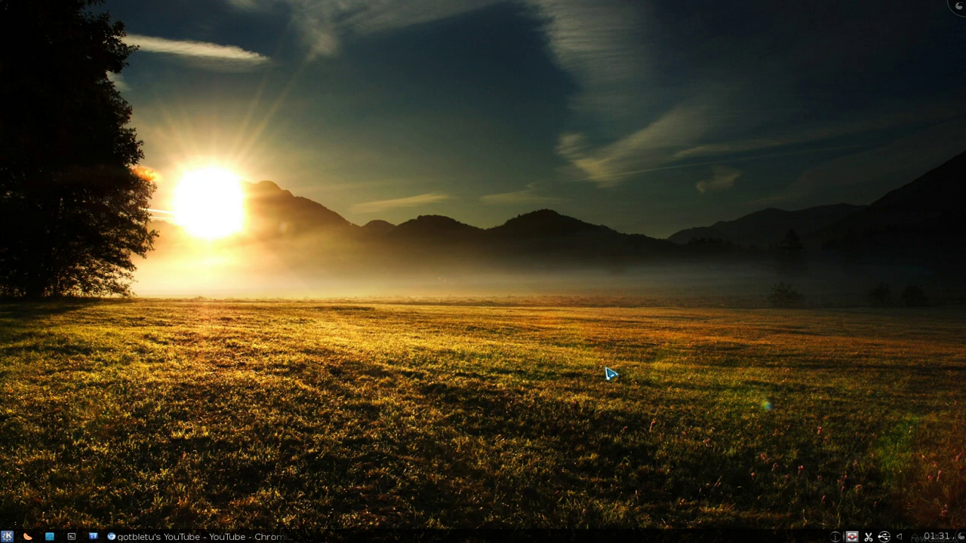
- Search YouTube for 'linux' with the CC filter and play 'Little Girl Enlightens About Gnu/Linux'
left_click(226, 536)
left_click(278, 71)
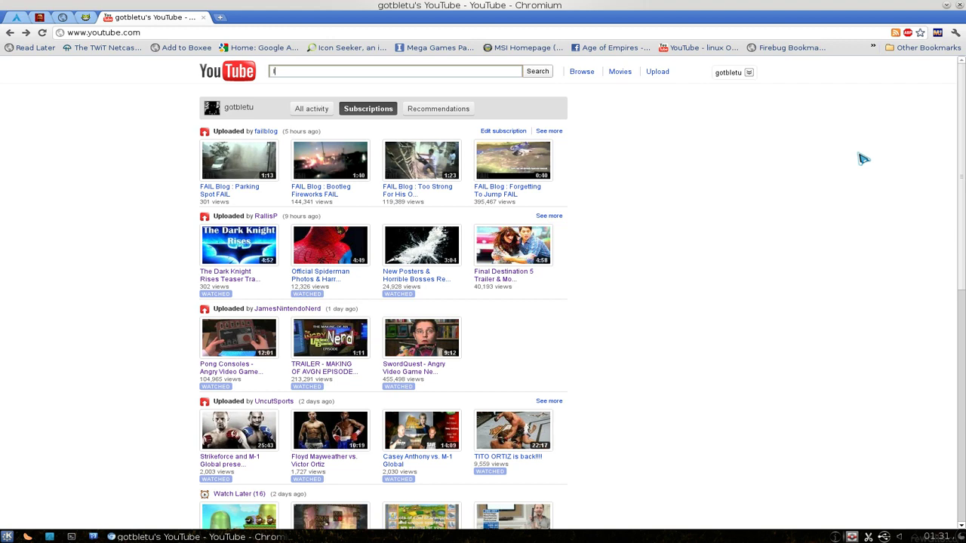
type("linux")
key("Return")
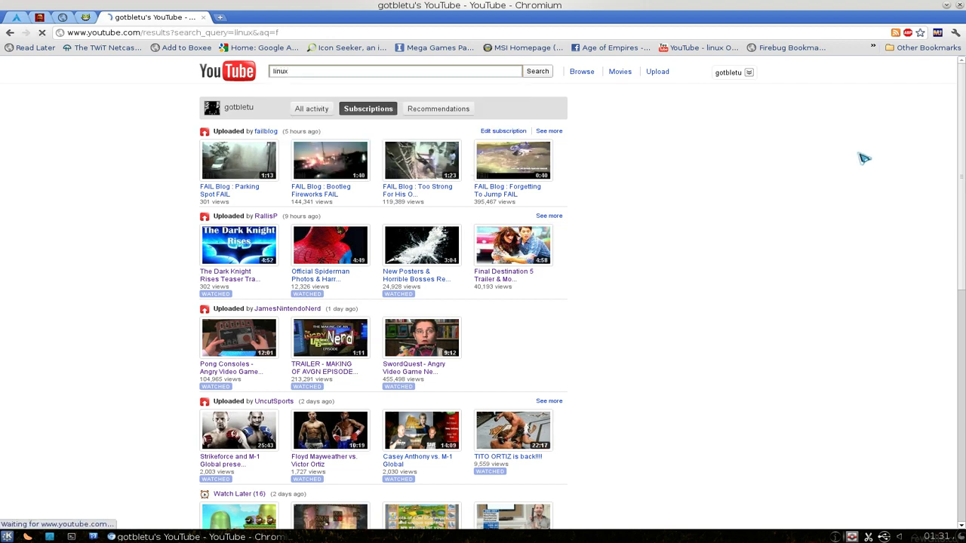
left_click(210, 124)
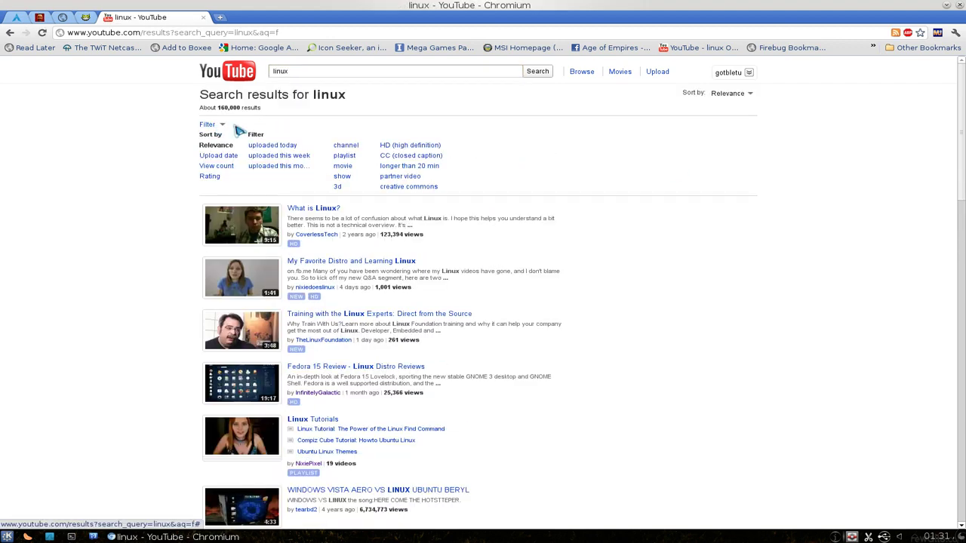
left_click(412, 157)
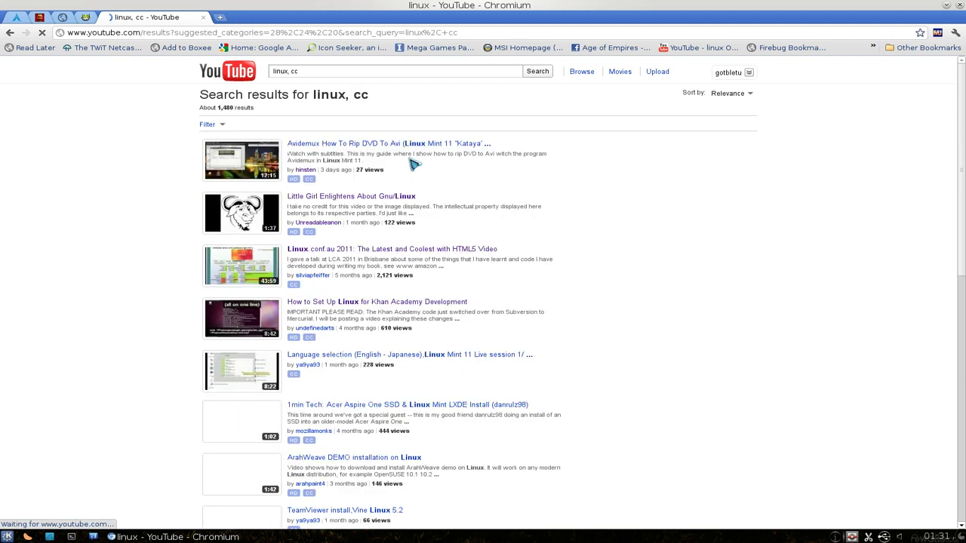
left_click(335, 203)
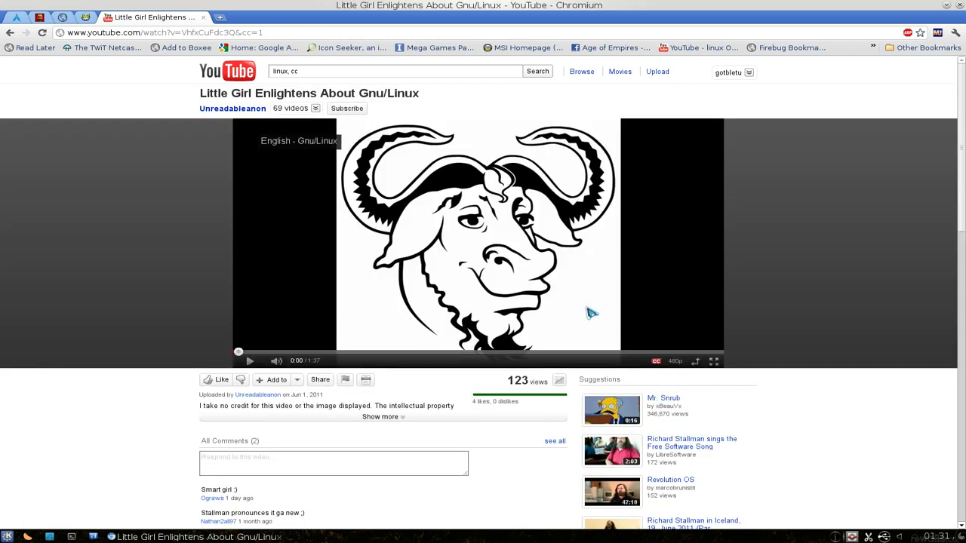
left_click(591, 313)
- Watch about ten seconds with subtitles, copy the video URL through its ID, and minimise Chromium
left_click(656, 361)
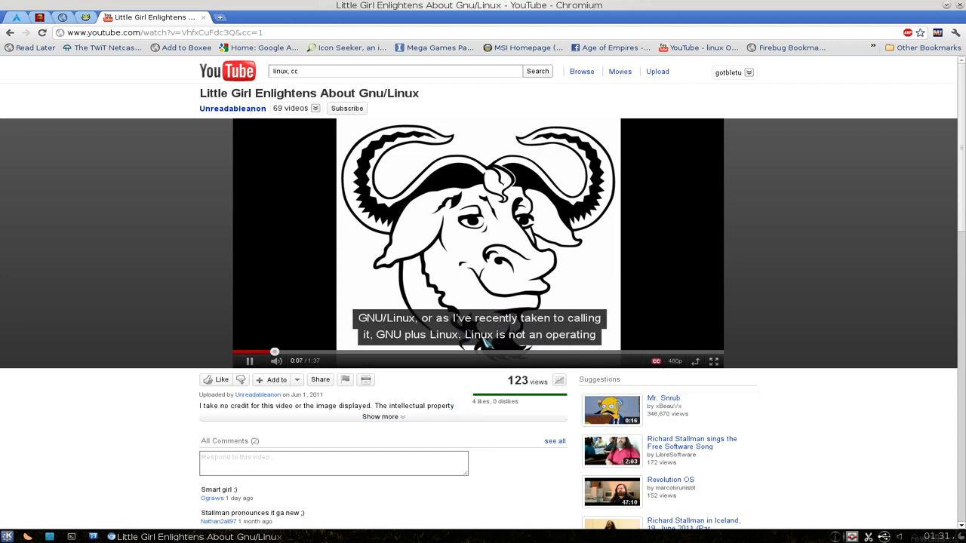
left_click(280, 280)
double_click(233, 32)
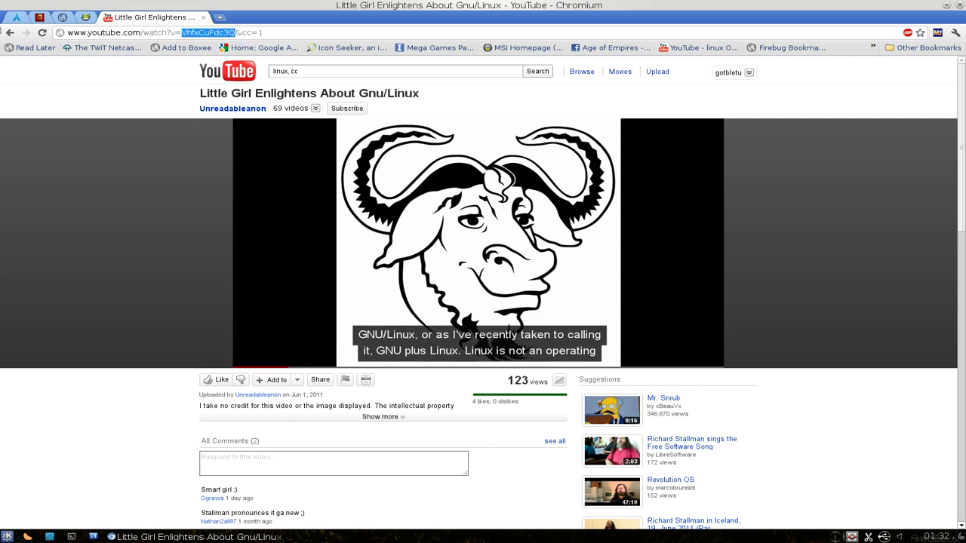
left_click_drag(236, 32, 7, 34)
right_click(113, 32)
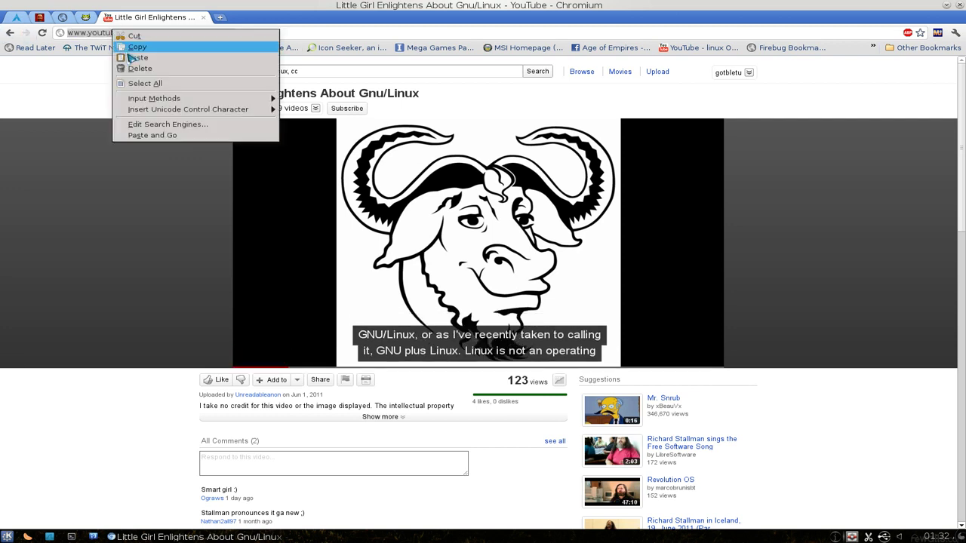
left_click(130, 48)
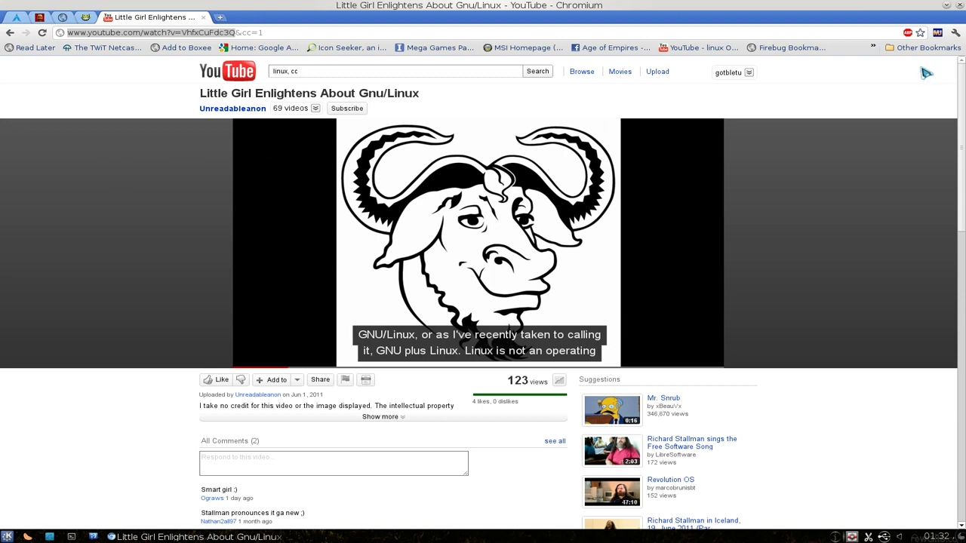
left_click(946, 5)
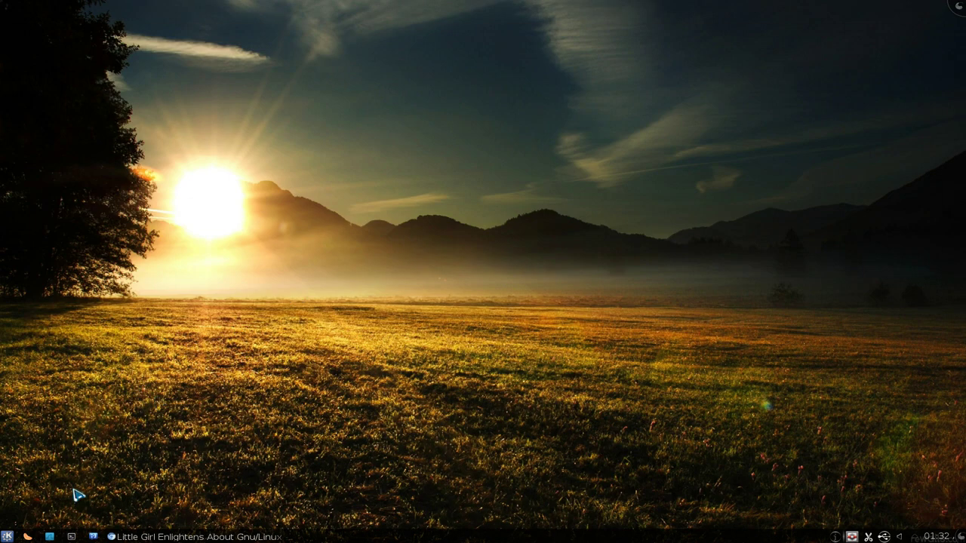
- Launch Konsole, change into /tmp and list its files
left_click(71, 537)
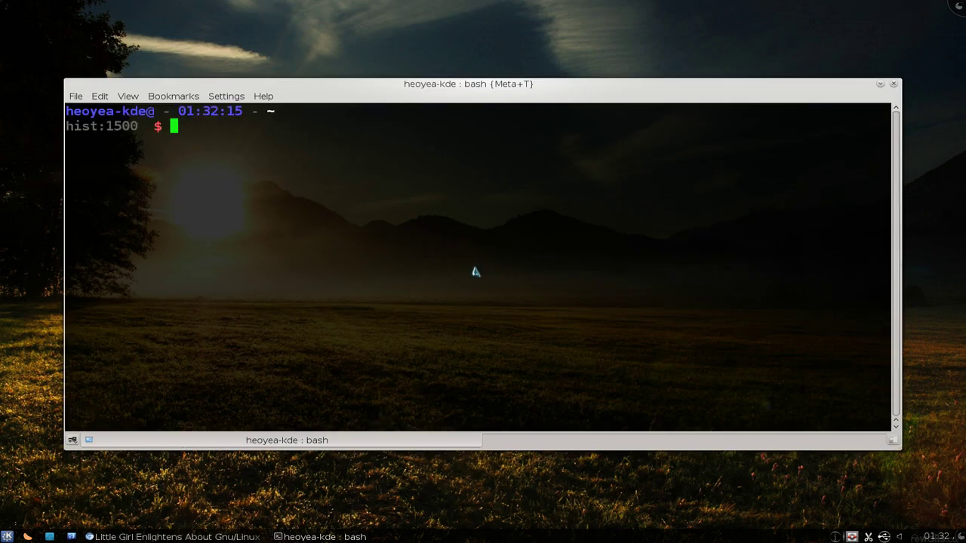
type("cd ")
type("/tmp/")
key("Return")
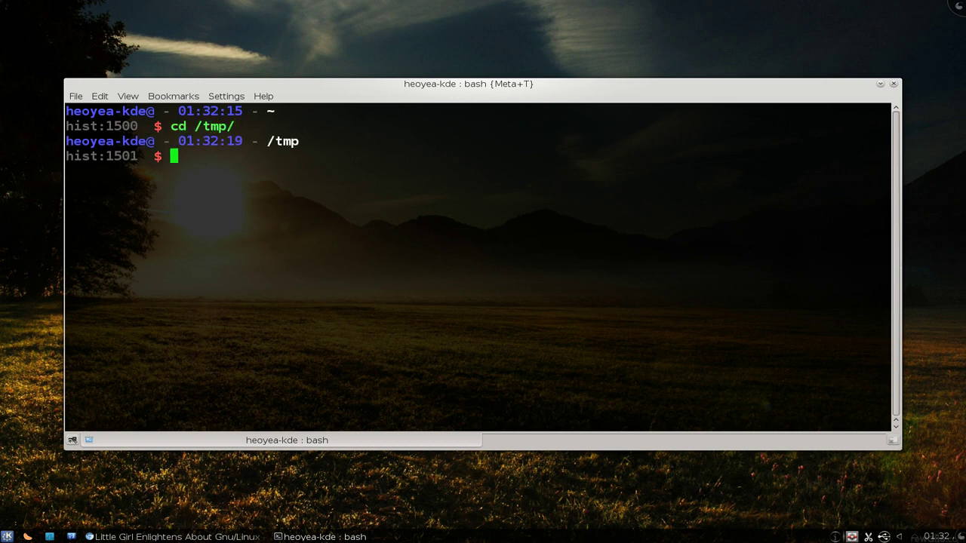
type("ls")
key("Return")
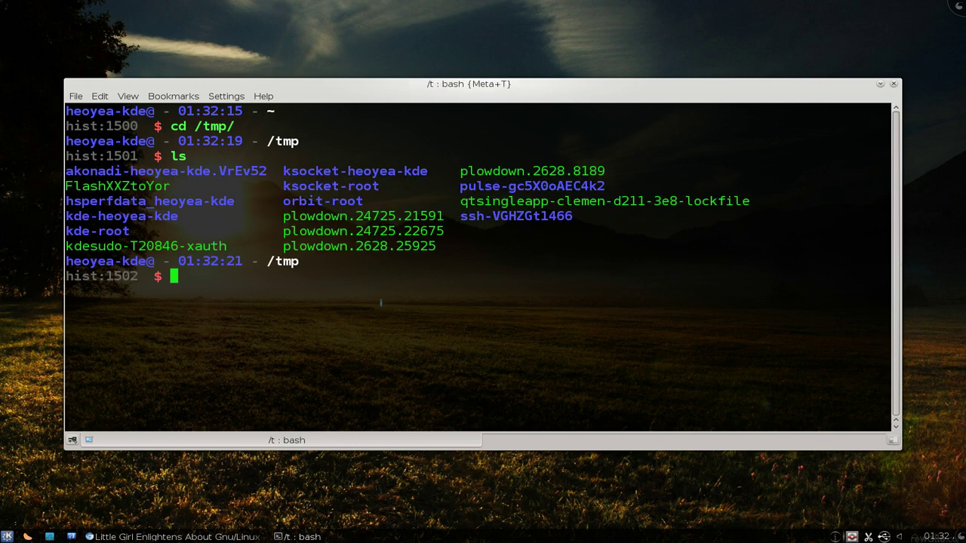
type("gcap")
- Run gcap on the pasted video URL, downloading VhfxCuFdc3Q_en.srt
middle_click(313, 287)
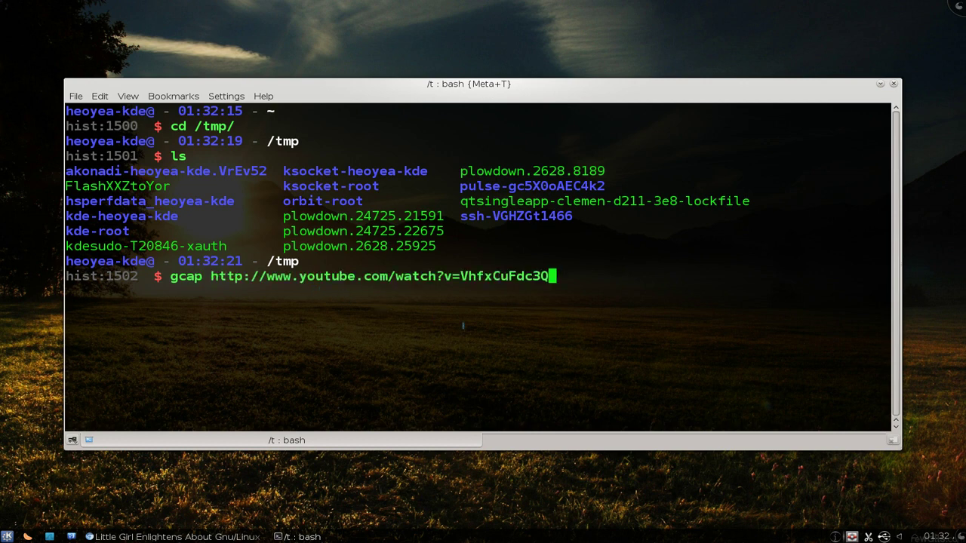
key("Return")
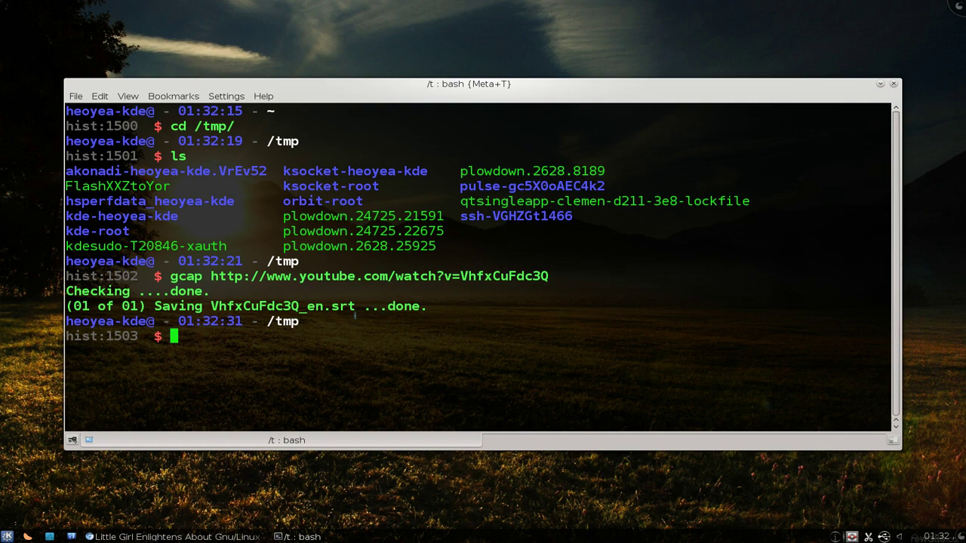
left_click_drag(355, 307, 209, 306)
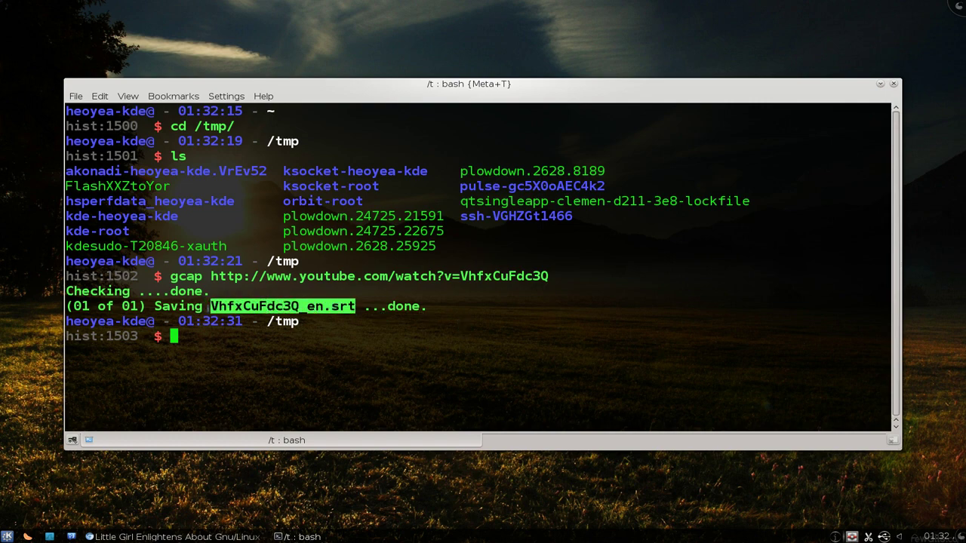
left_click(216, 350)
type("ls")
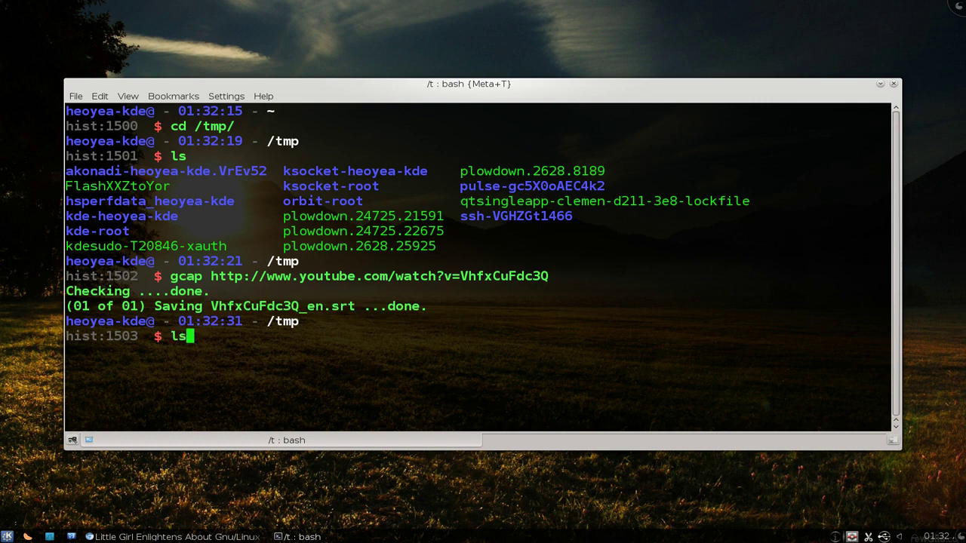
- List /tmp and highlight VhfxCuFdc3Q_en.srt in the output
key("Return")
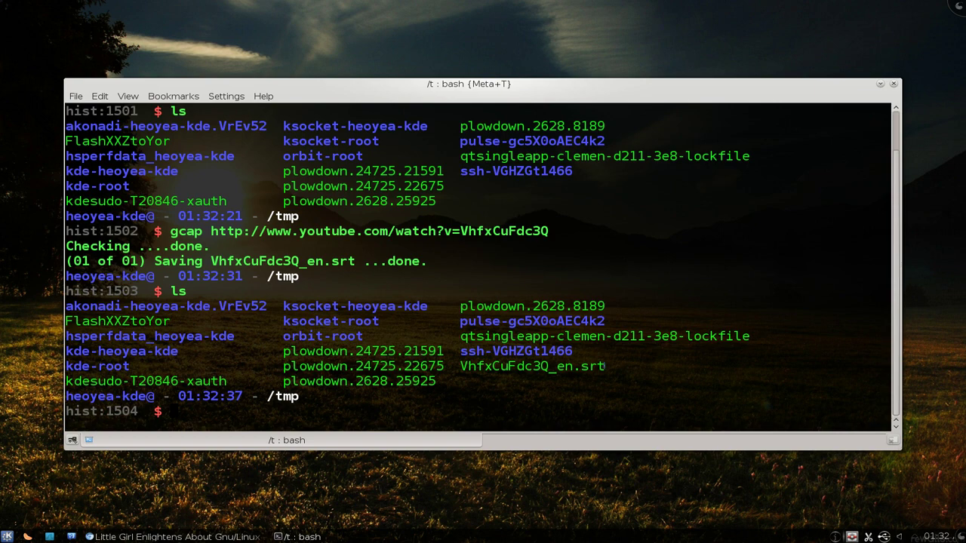
left_click_drag(604, 366, 459, 366)
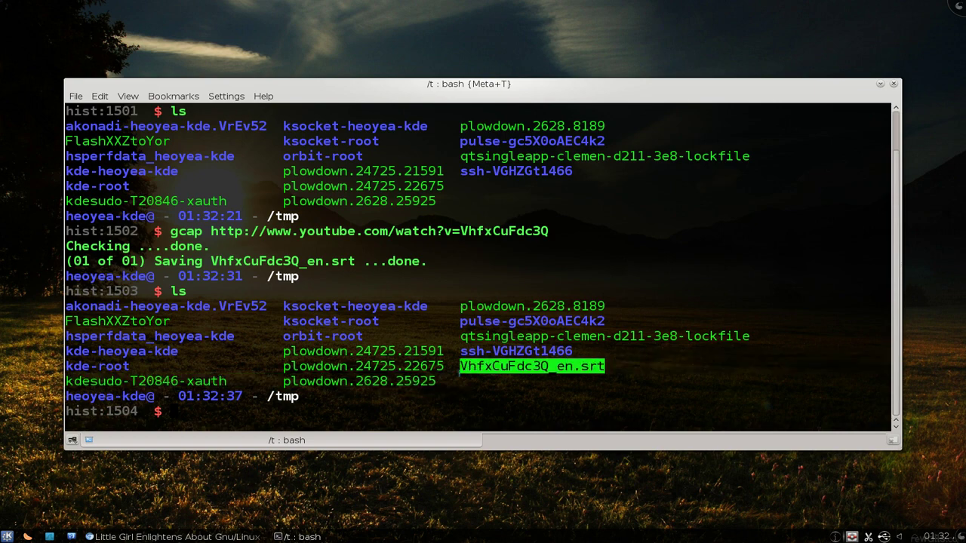
left_click(386, 412)
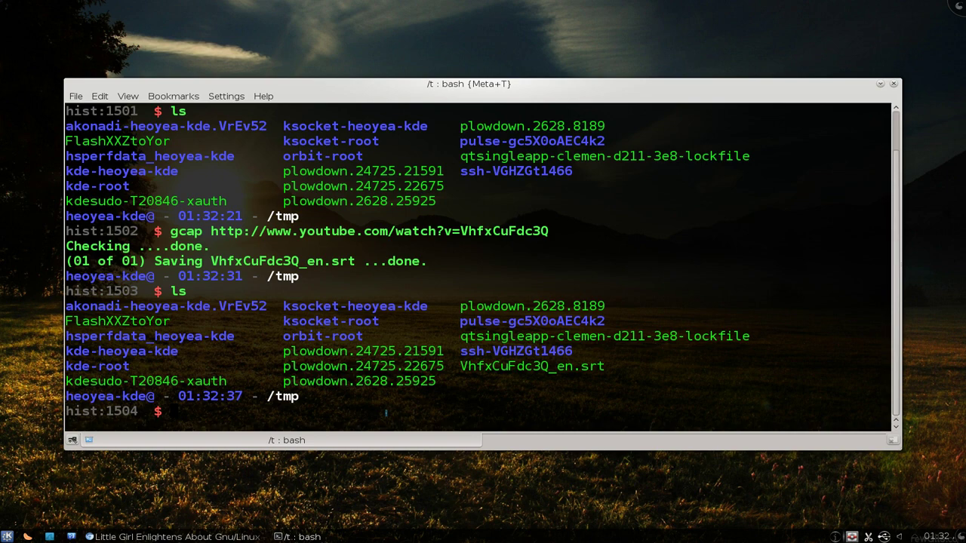
type("rm")
type(" Vh")
- Remove VhfxCuFdc3Q_en.srt, confirming with y, and relist /tmp
key("Tab")
key("Return")
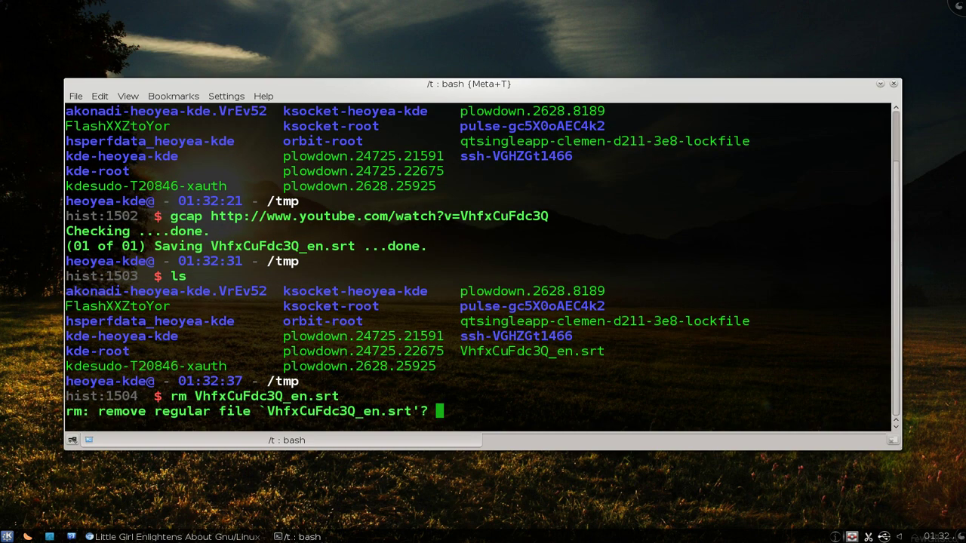
type("y")
key("Return")
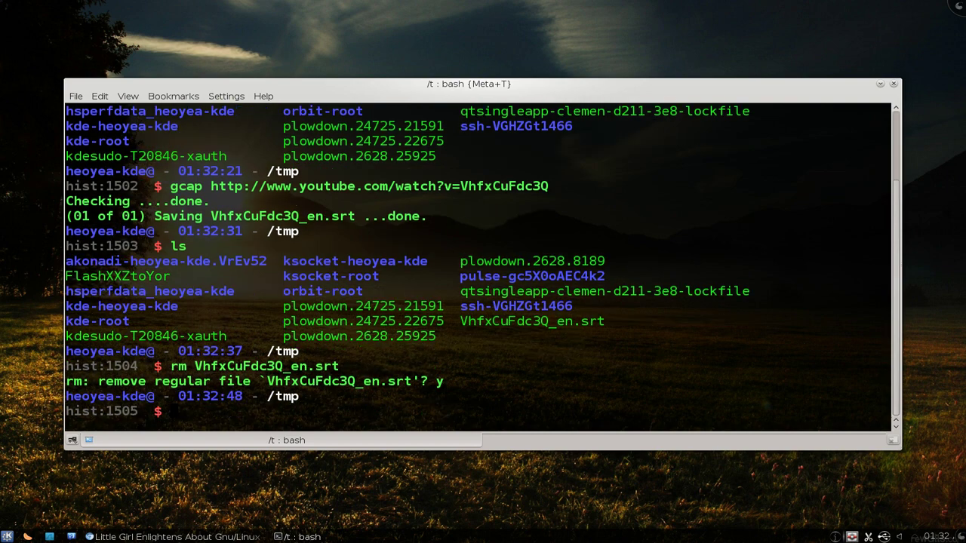
type("ls")
key("Return")
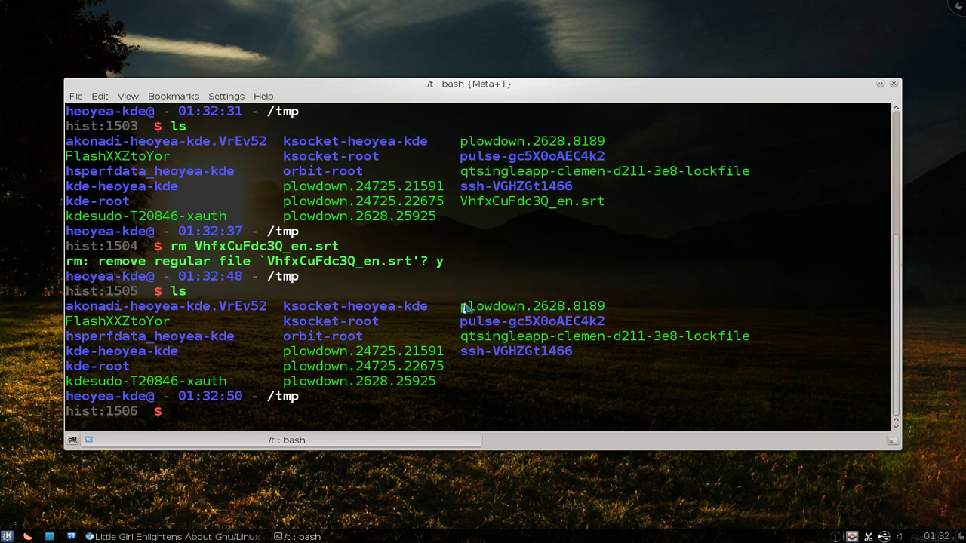
scroll(492, 287, "up", 2)
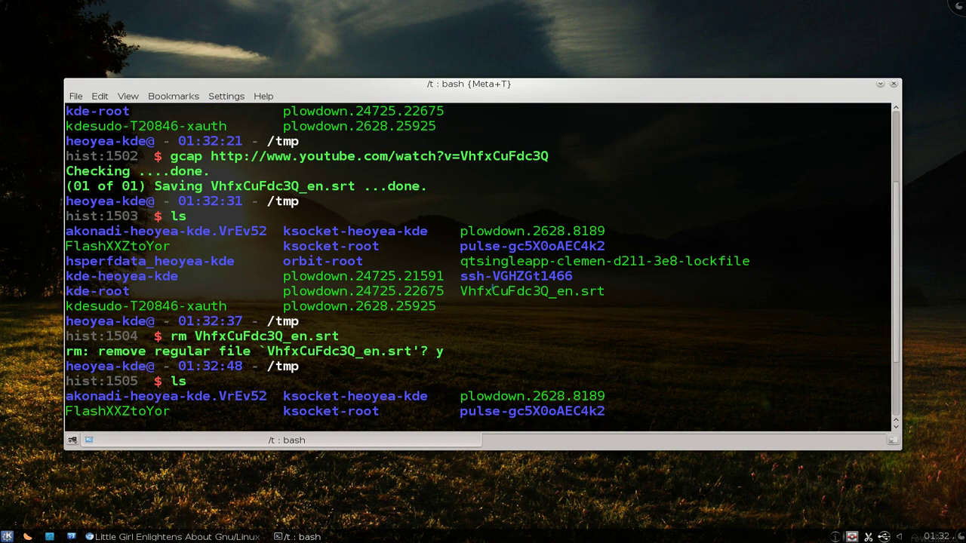
- Clear the screen, rerun gcap with only VhfxCuFdc3Q, then list /tmp
left_click_drag(552, 157, 460, 156)
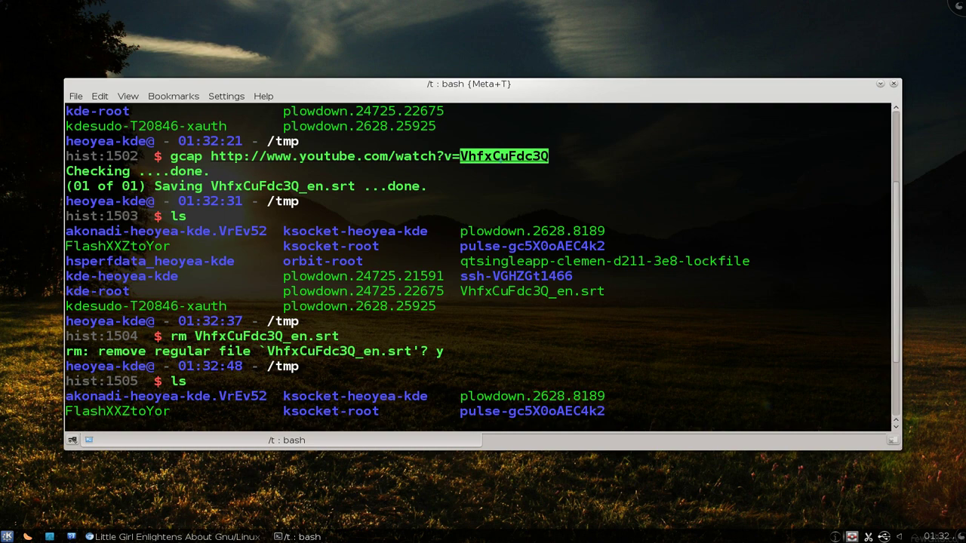
scroll(566, 254, "down", 2)
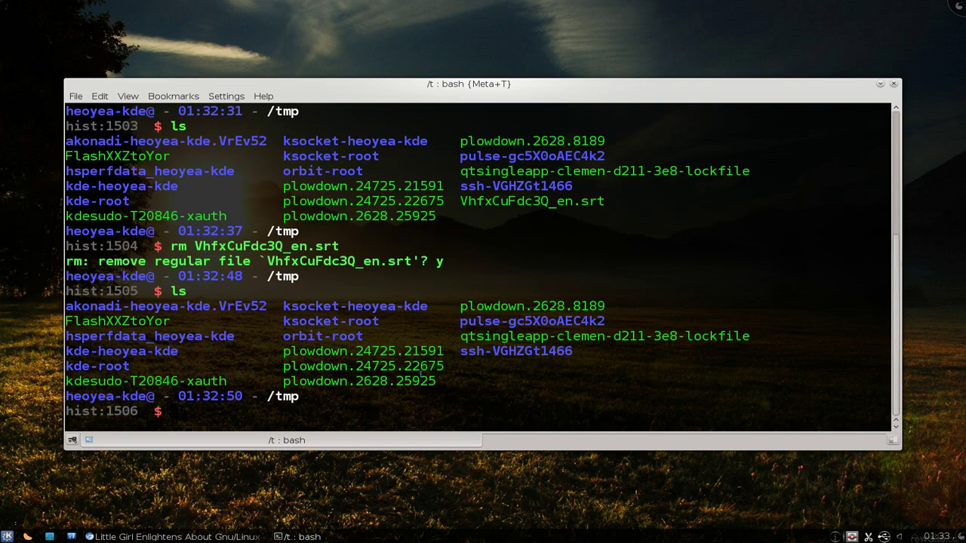
type("clea")
type("r")
key("Return")
type("gcap ")
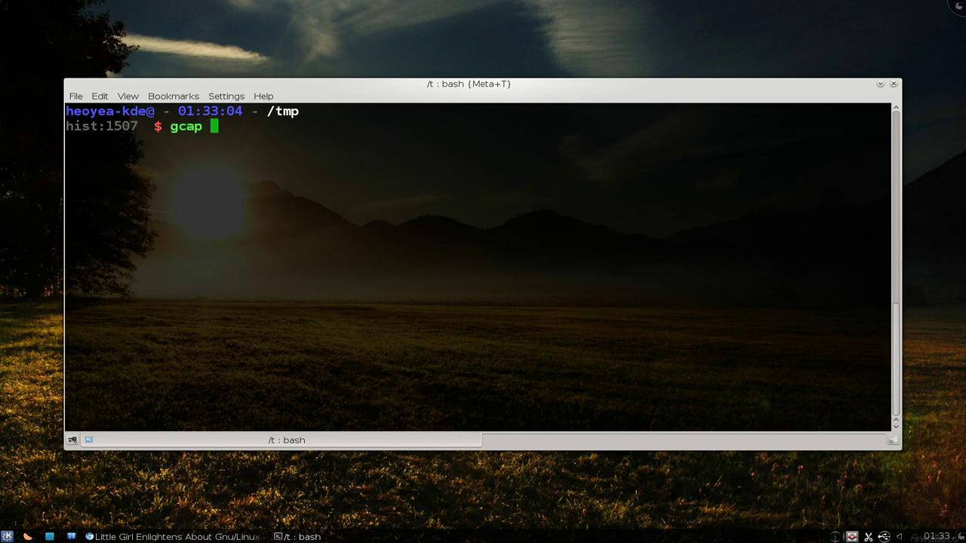
type("VhfxCuFdc3Q")
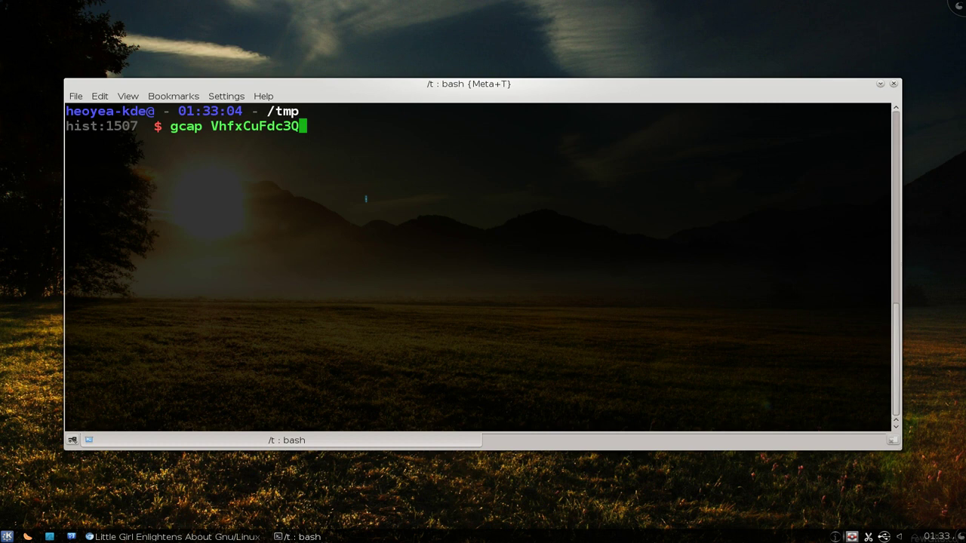
key("Return")
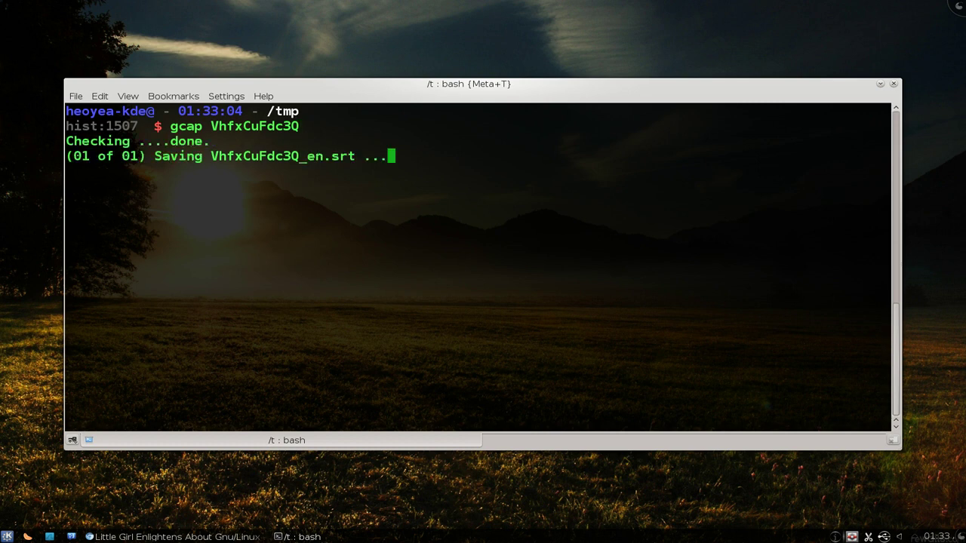
type("ls")
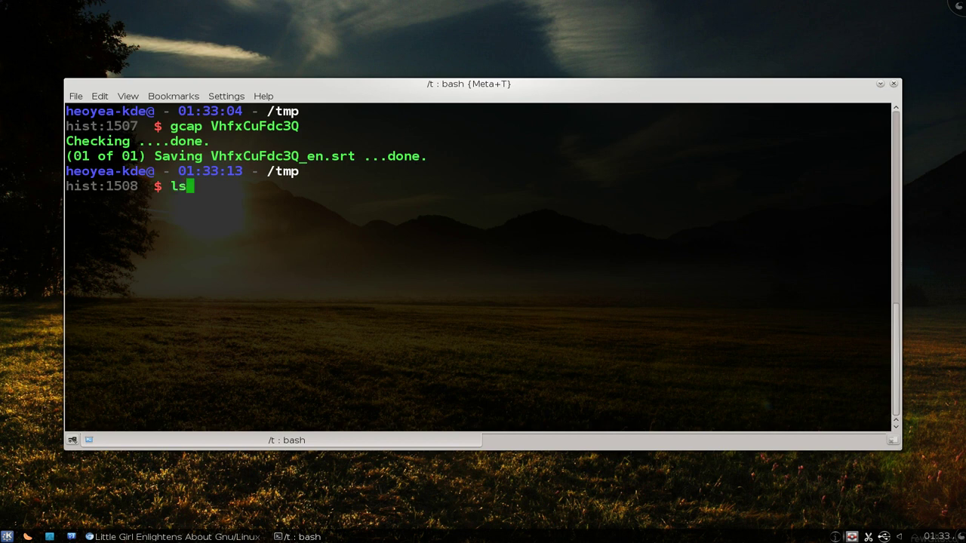
key("Return")
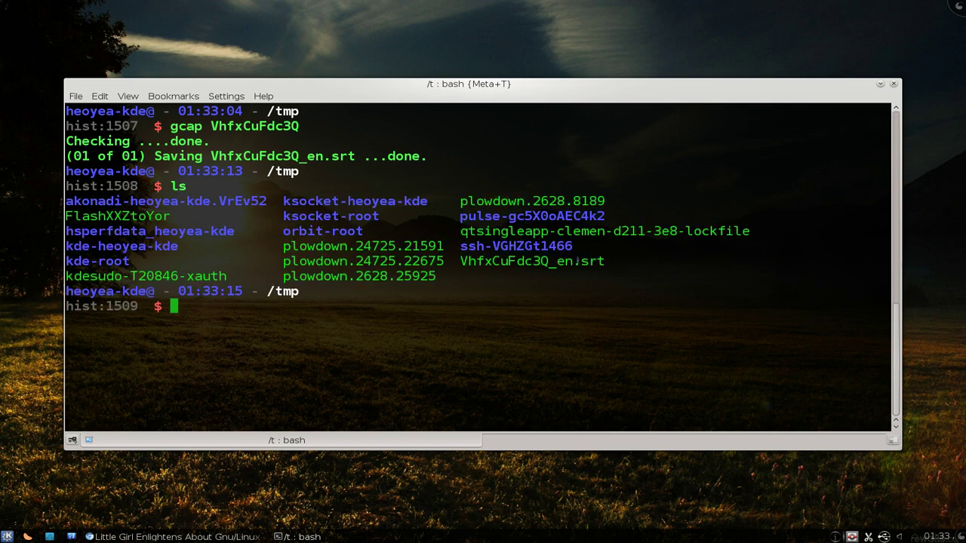
- Highlight the recreated VhfxCuFdc3Q_en.srt and its video ID, then recall command history
double_click(577, 260)
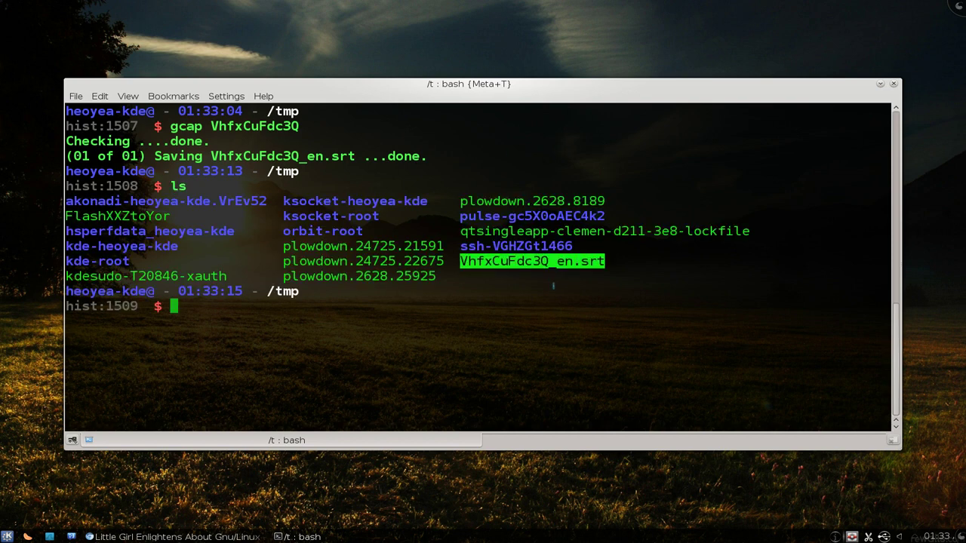
left_click(536, 261)
left_click_drag(554, 261, 460, 261)
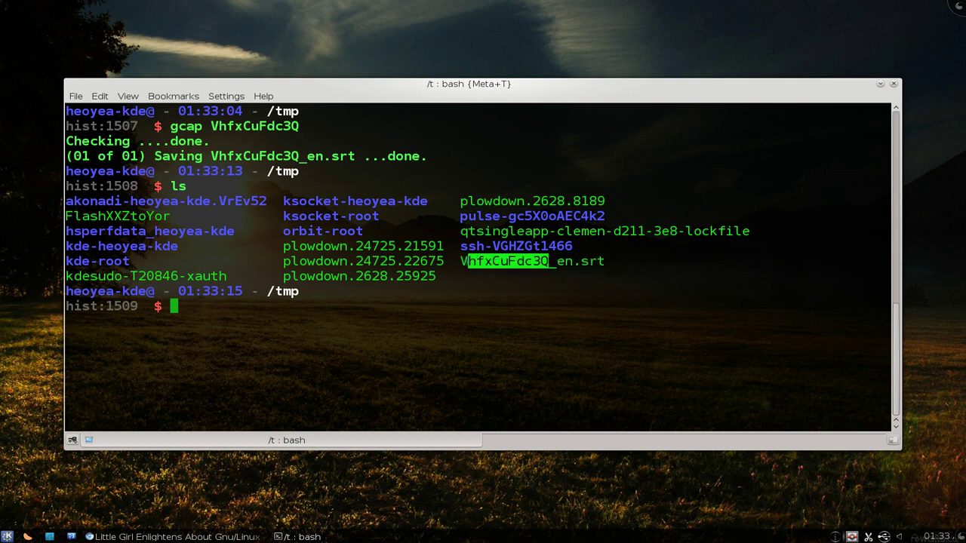
left_click_drag(577, 269, 593, 276)
left_click(592, 276)
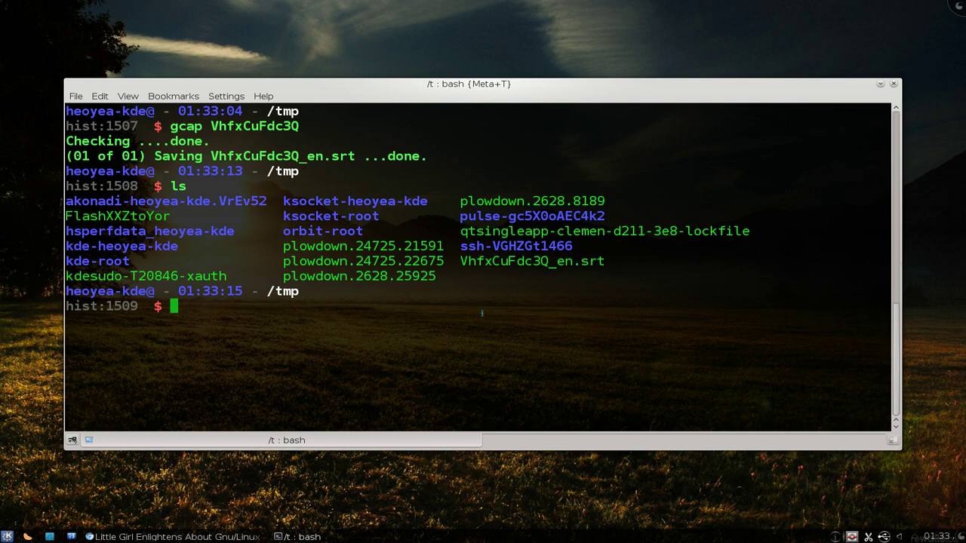
key("Up")
- Rerun the full-URL gcap command with -t, saving 'Little Girl Enlightens About GnuLinux_en.srt'
key("Up")
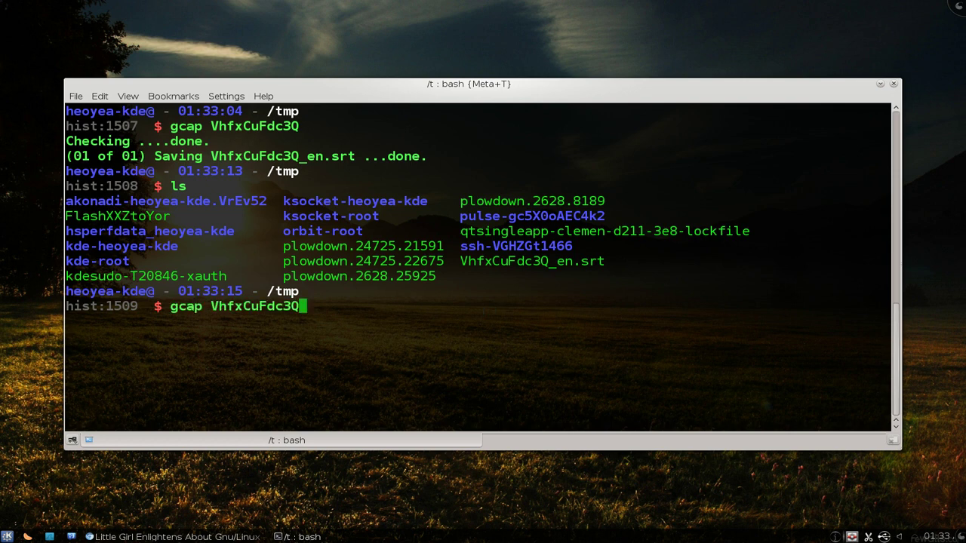
key("Up")
key("Up")
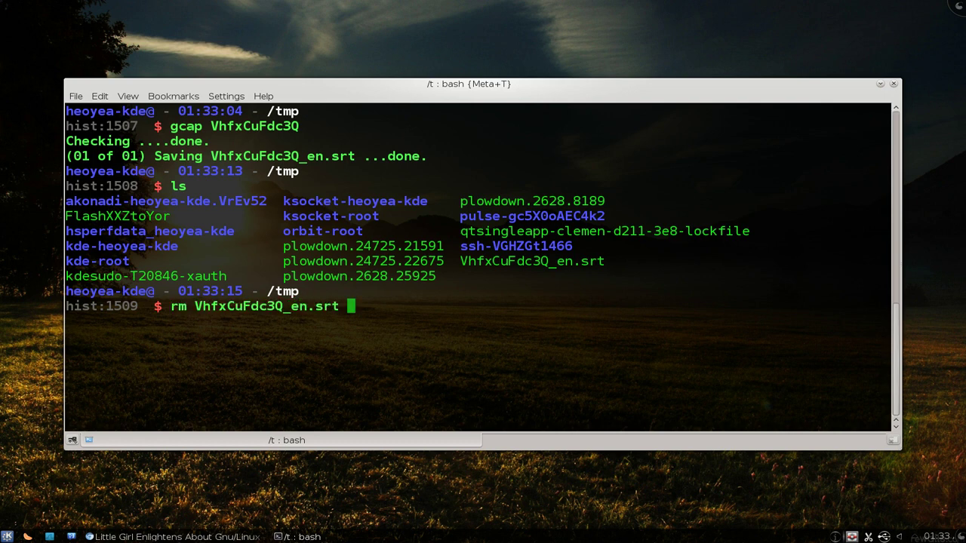
key("Up")
key("Up")
key("Down")
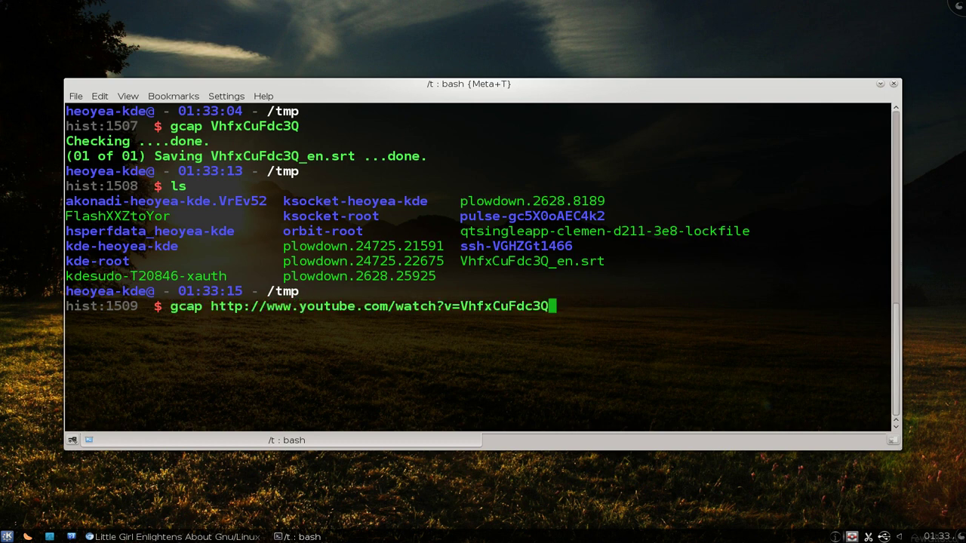
key("Home")
key("Right")
key("Right")
key("Right")
key("Right")
type("-t")
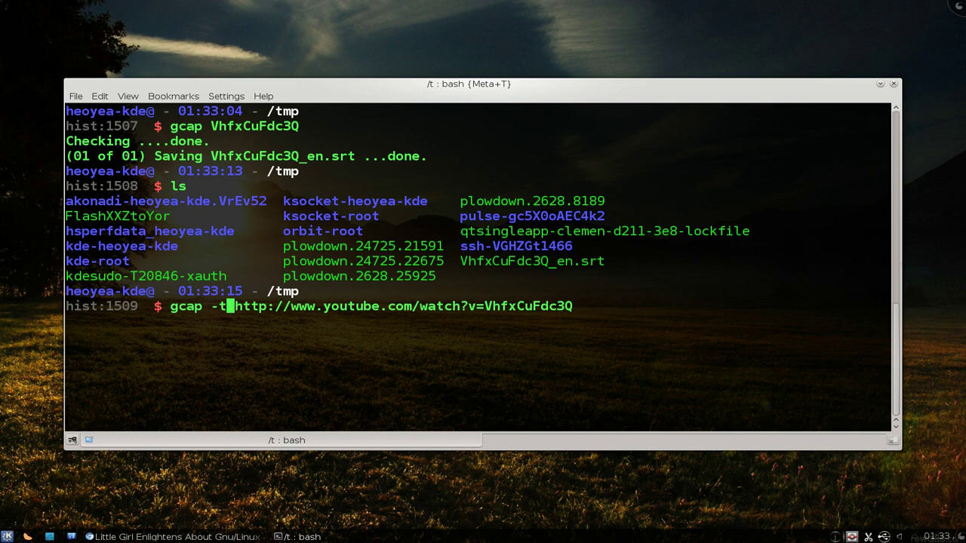
key("Return")
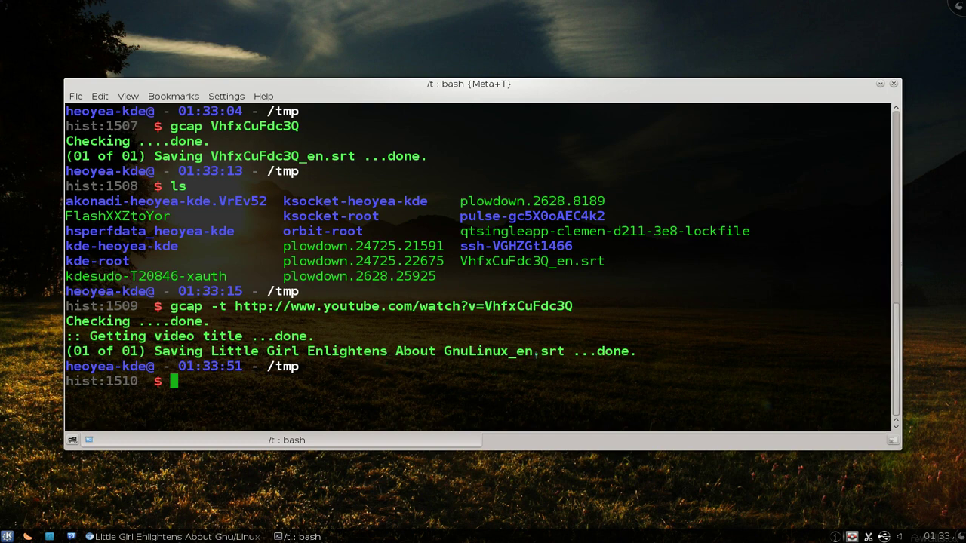
left_click_drag(565, 351, 210, 352)
left_click(161, 536)
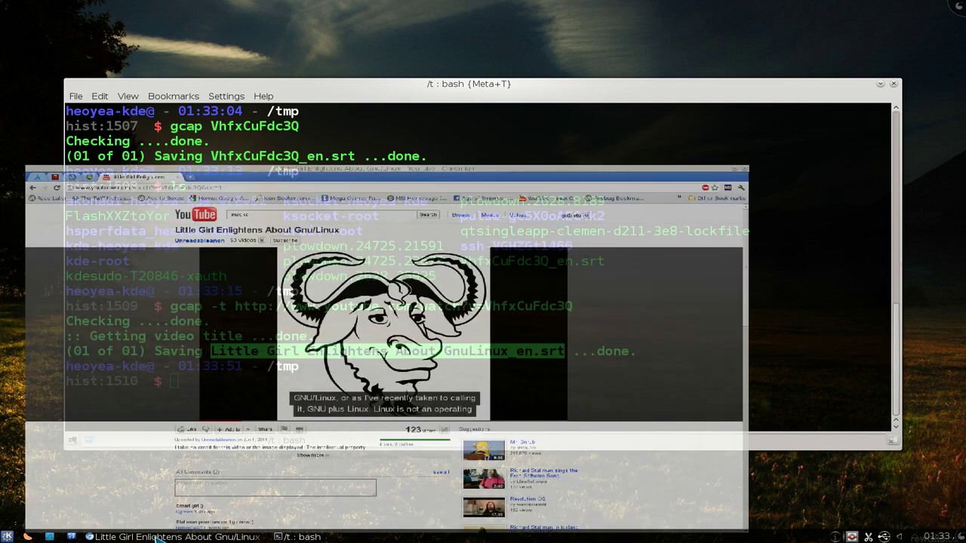
left_click_drag(419, 96, 198, 94)
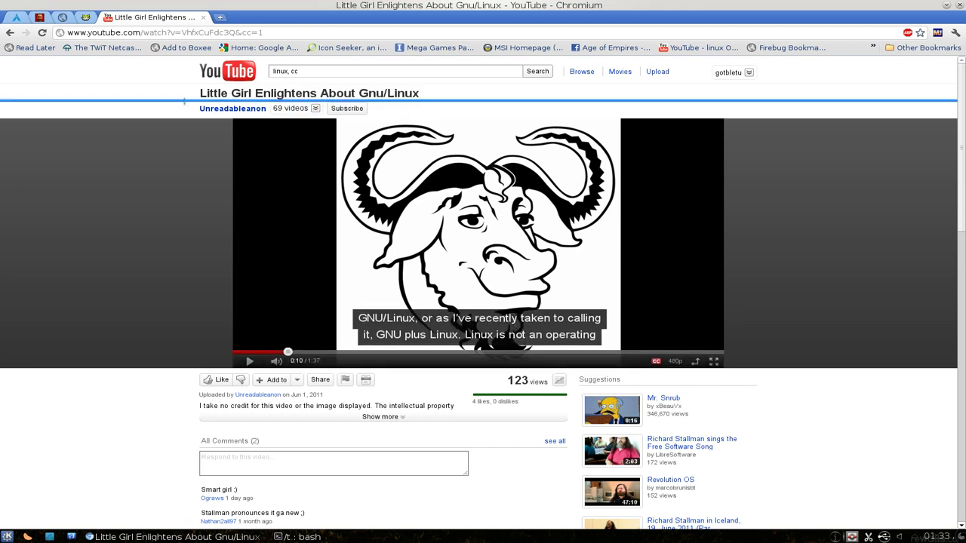
left_click(946, 5)
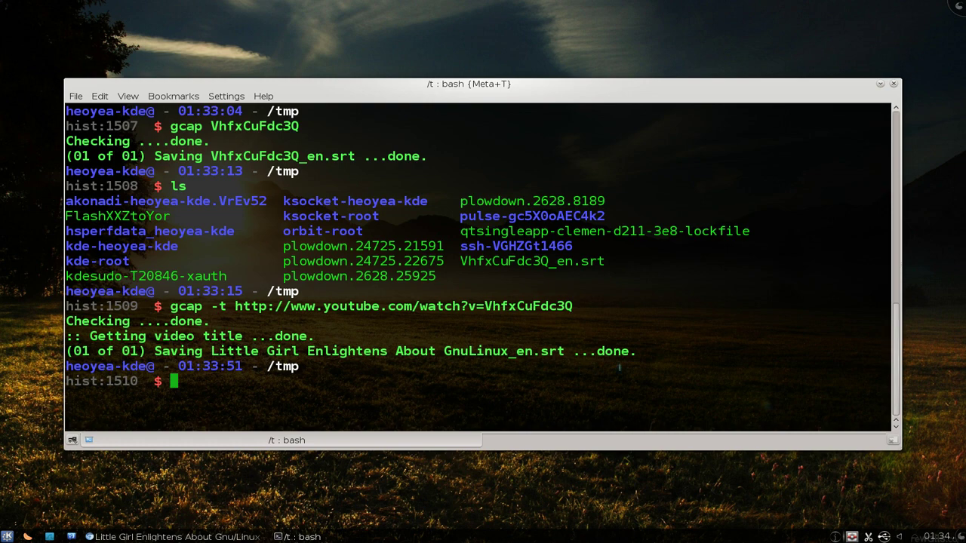
type("ls")
- List /tmp and highlight VhfxCuFdc3Q_en.srt and Little Girl Enlightens About GnuLinux_en.srt
key("Return")
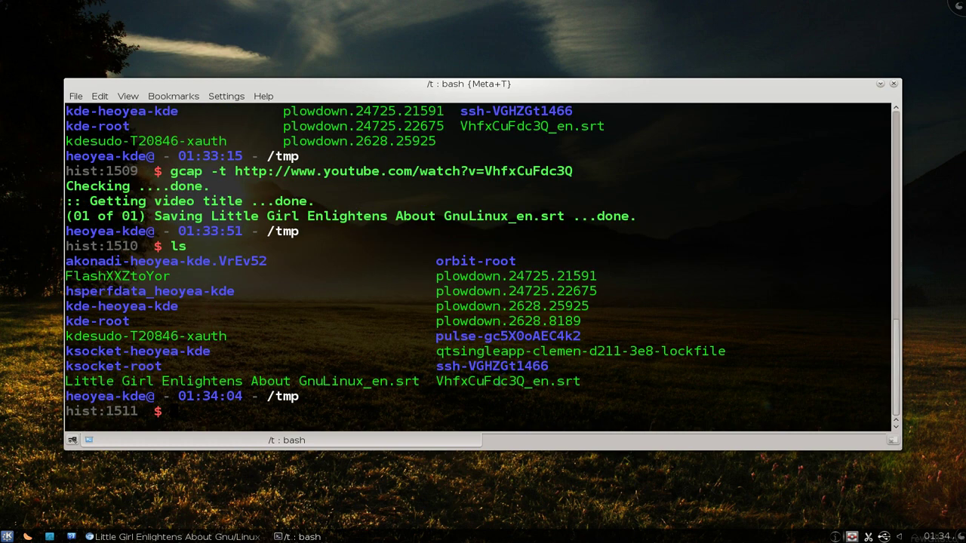
double_click(508, 381)
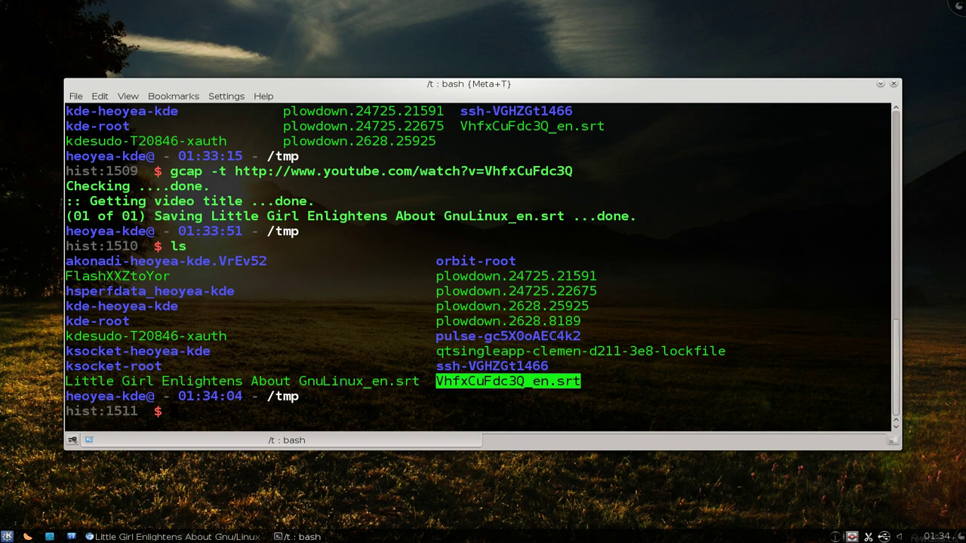
double_click(334, 381)
left_click_drag(419, 381, 66, 381)
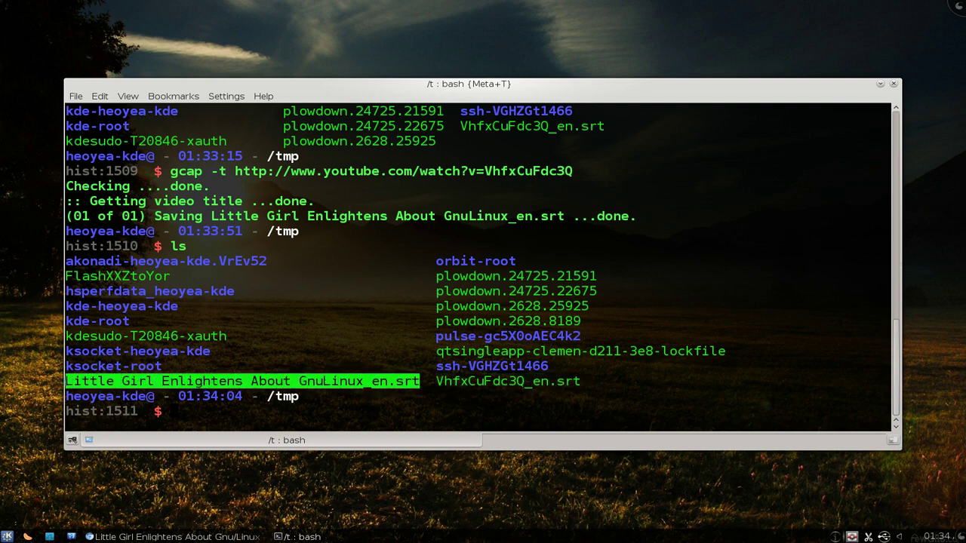
- Open 'Little Girl Enlightens About GnuLinux_en.srt' in Kate using tab completion
left_click(212, 414)
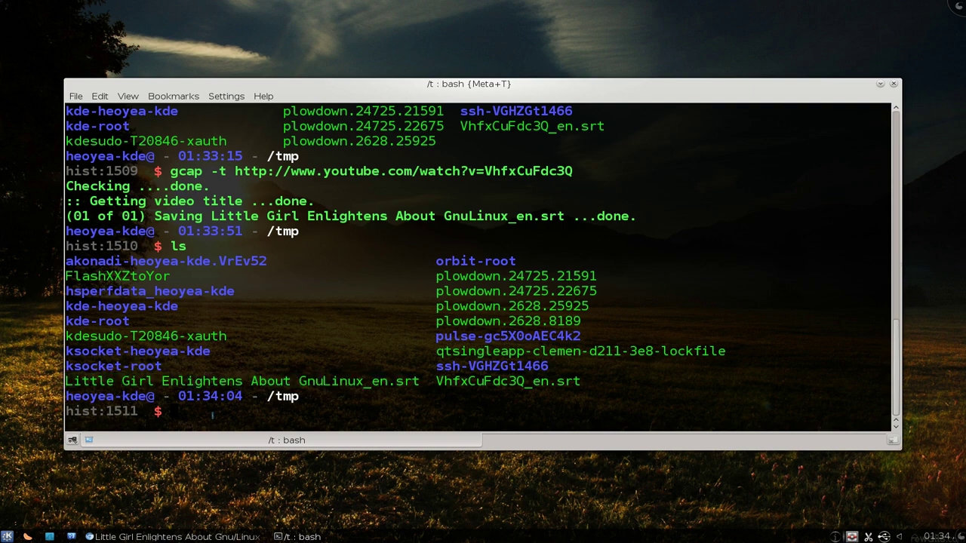
type("ka")
type("te")
type(" Li")
key("Tab")
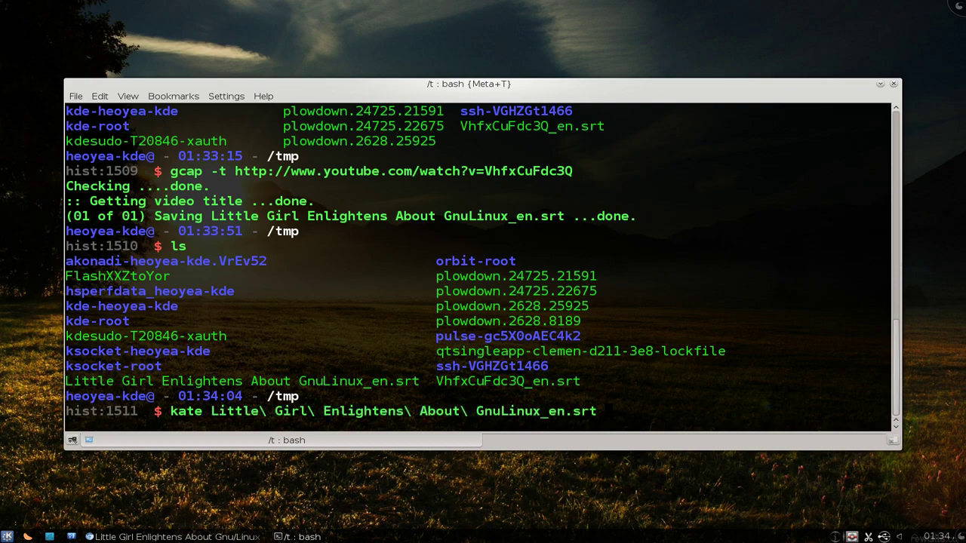
key("Return")
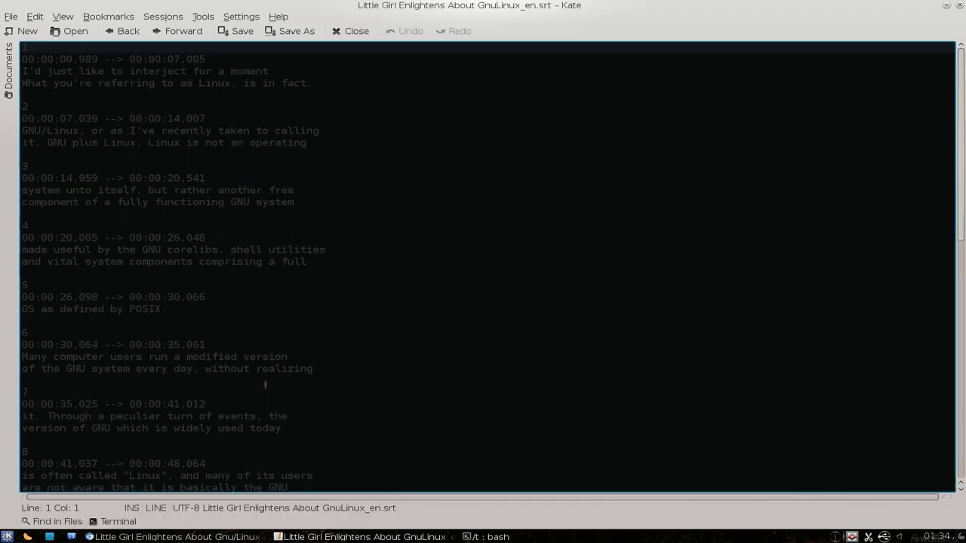
- Select the first seven timestamped subtitles in Kate, then deselect
left_click(319, 430)
mouse_move(320, 430)
left_mouse_down()
mouse_move(15, 227)
mouse_move(7, 53)
left_mouse_up()
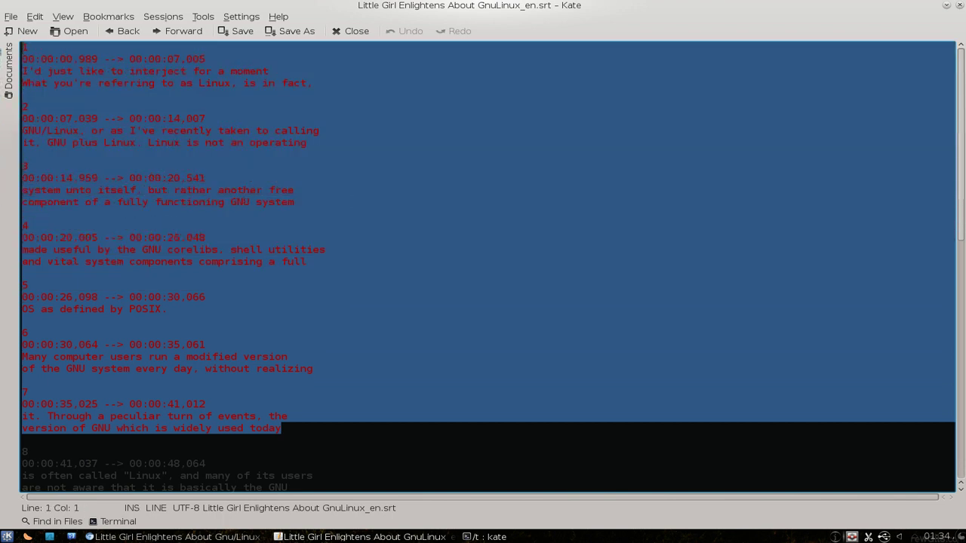
left_click(317, 252)
scroll(324, 283, "down", 2)
scroll(327, 288, "down", 1)
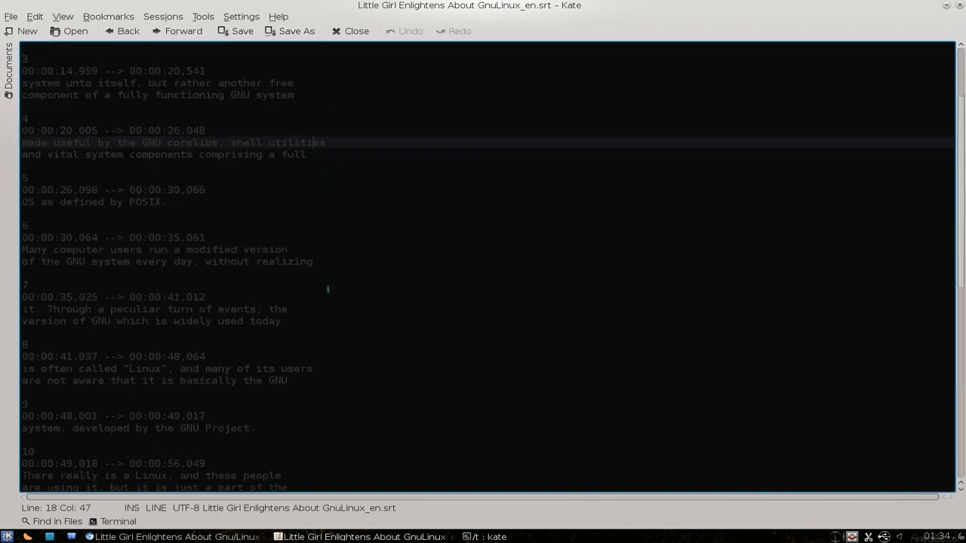
- Move to subtitle 8, then close Kate and the Konsole window
left_click(319, 345)
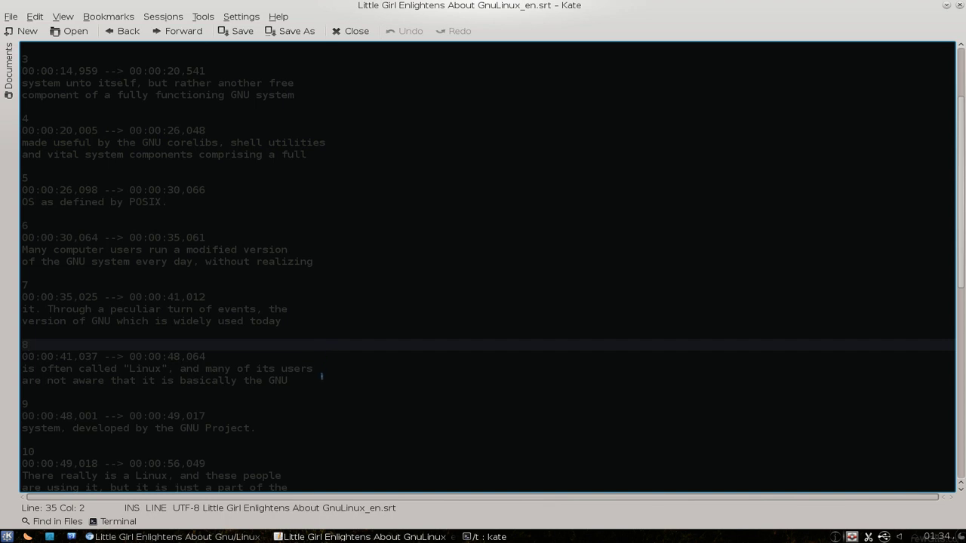
scroll(321, 375, "down", 1)
scroll(321, 375, "down", 1)
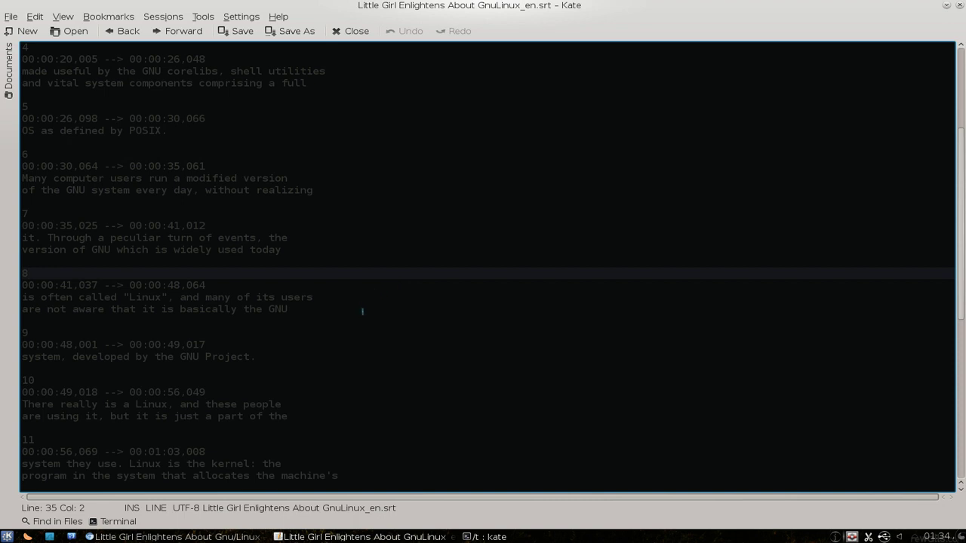
scroll(362, 311, "down", 2)
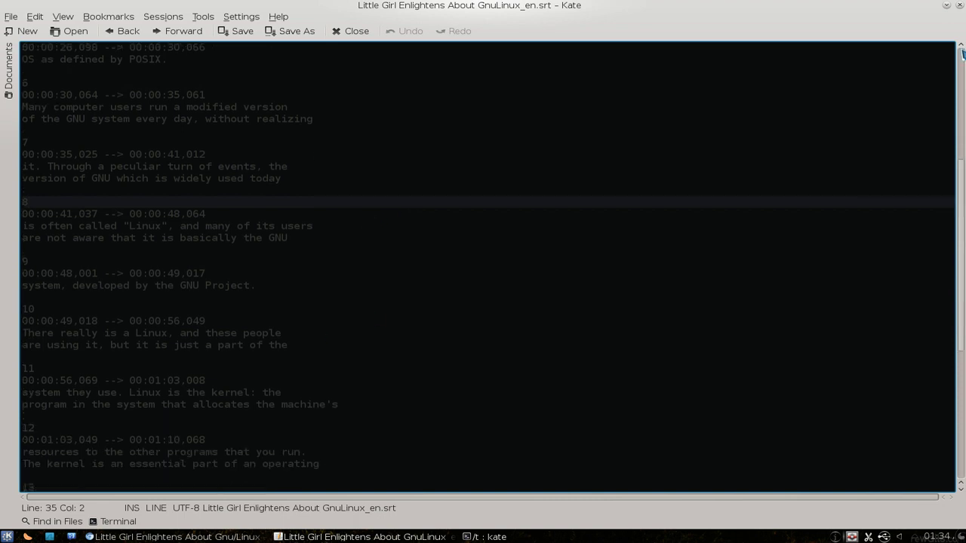
left_click(960, 6)
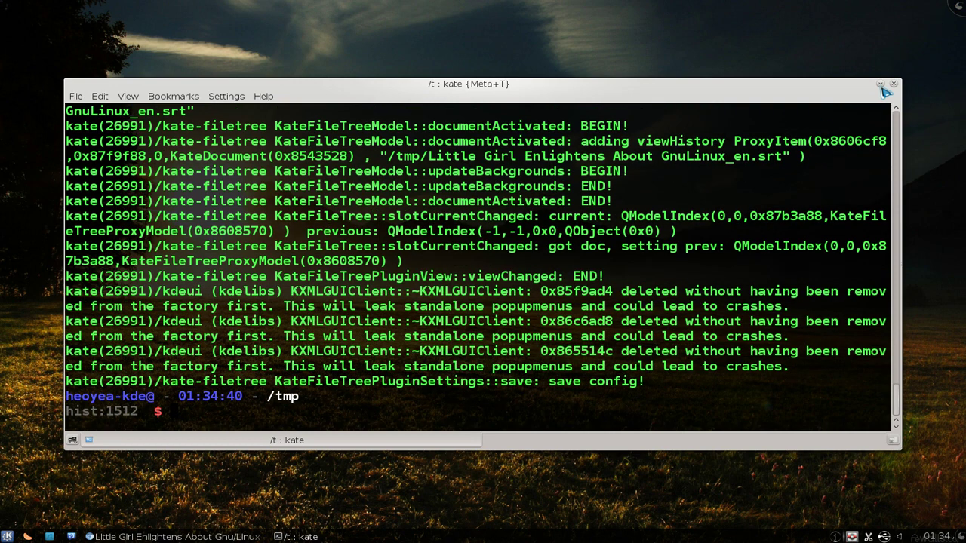
left_click(891, 85)
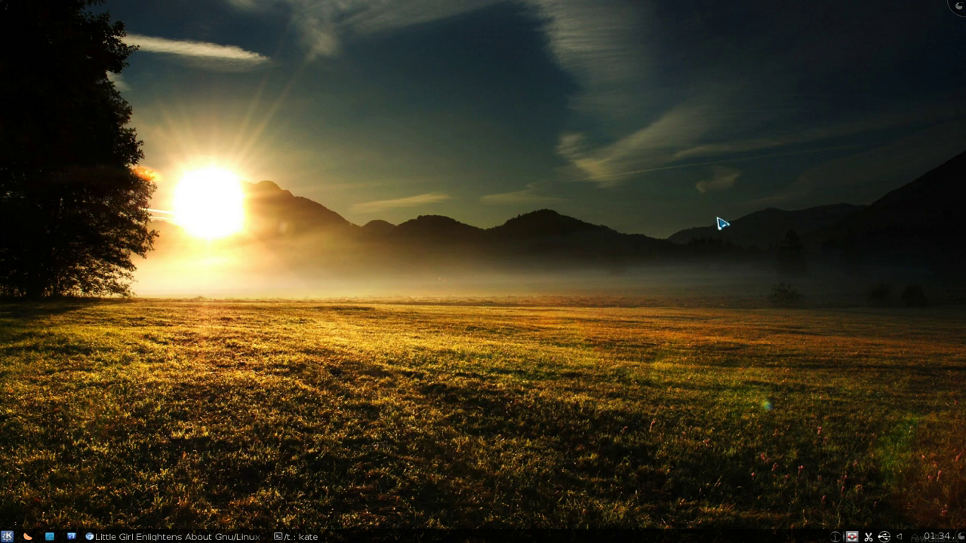